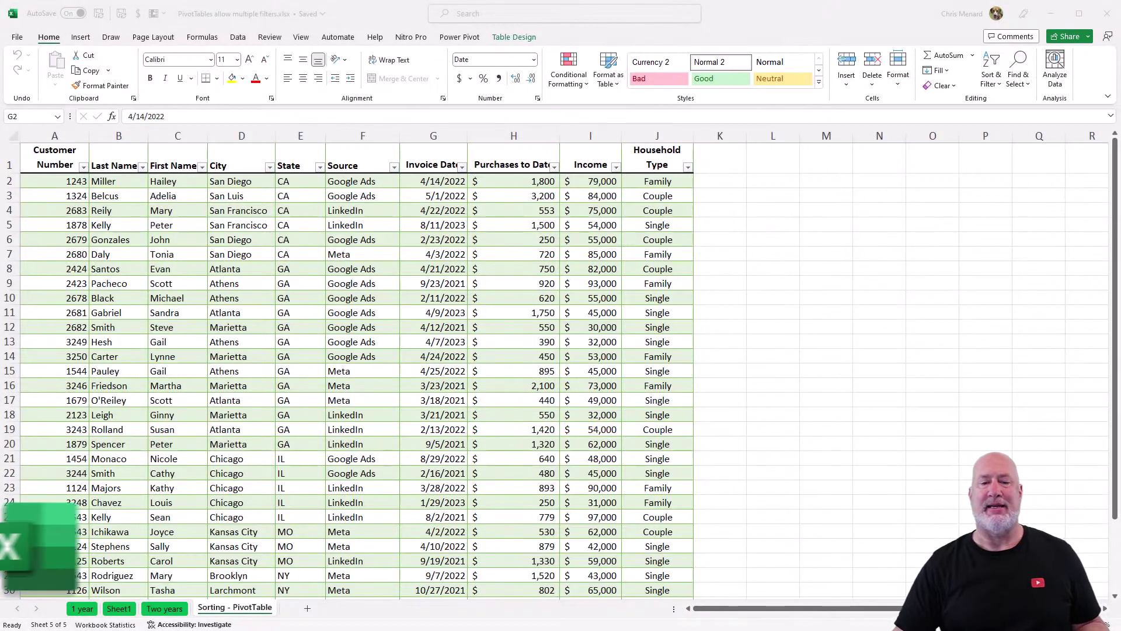
- Select a cell in the customer data table and start inserting a PivotTable from it
left_click(353, 183)
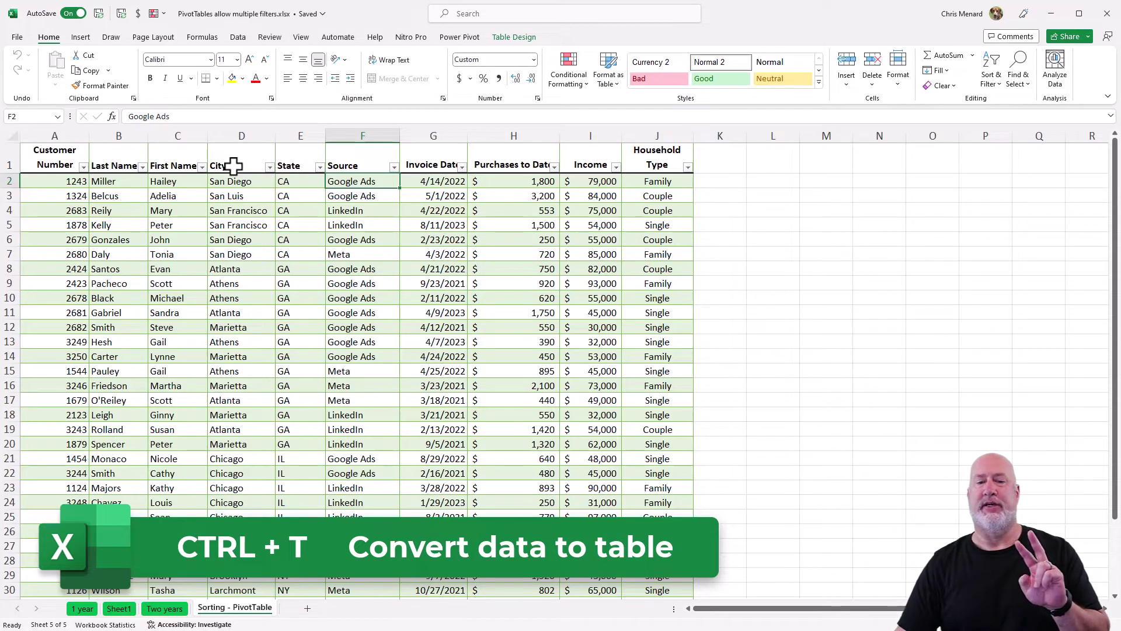
left_click(496, 165)
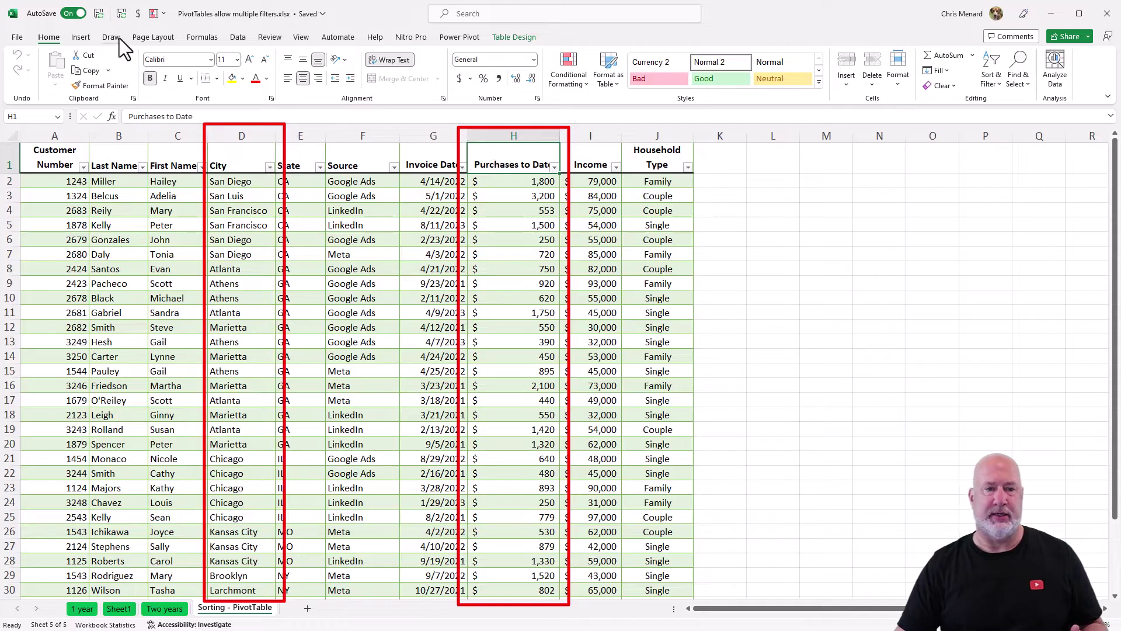
left_click(80, 37)
left_click(28, 69)
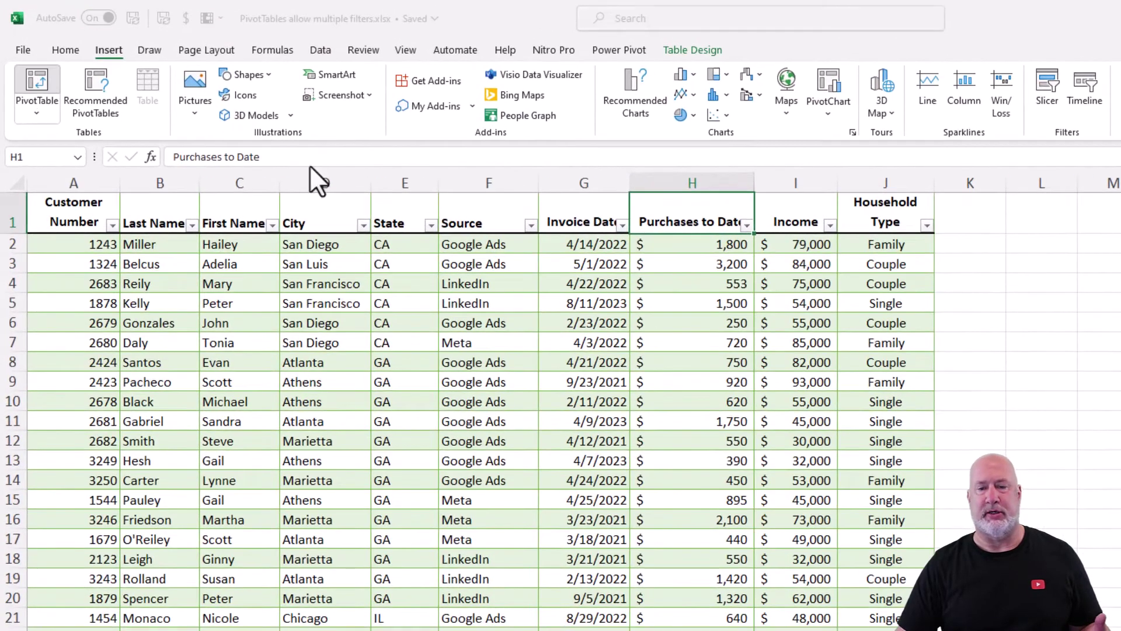
- Place the PivotTable on a new sheet with City as rows and Sum of Purchases to Date as values
left_click(398, 469)
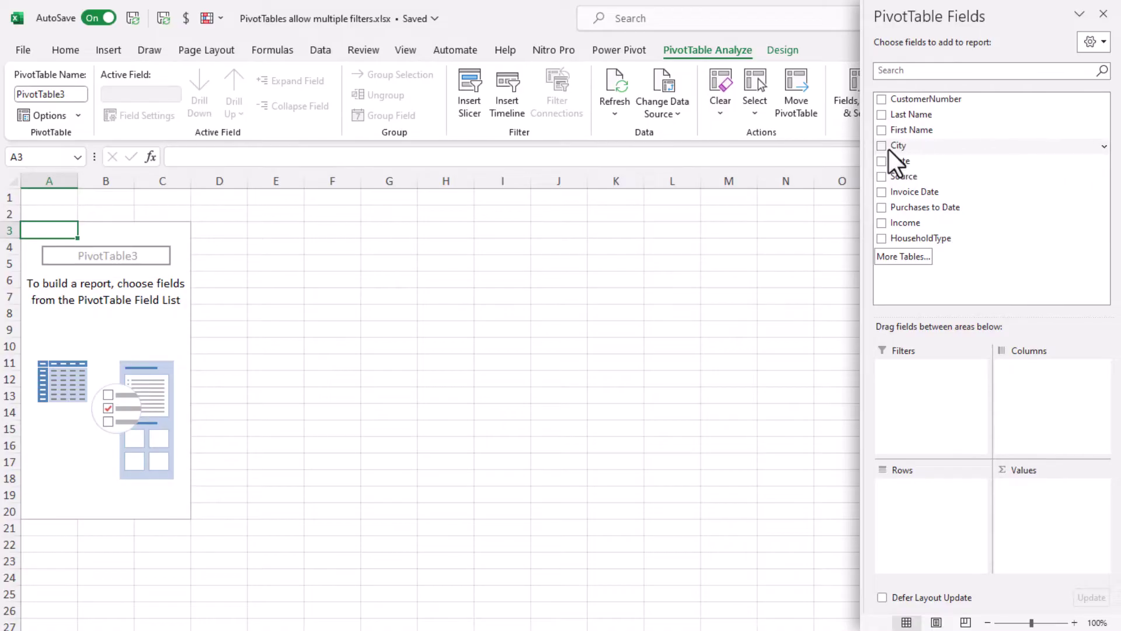
left_click(882, 146)
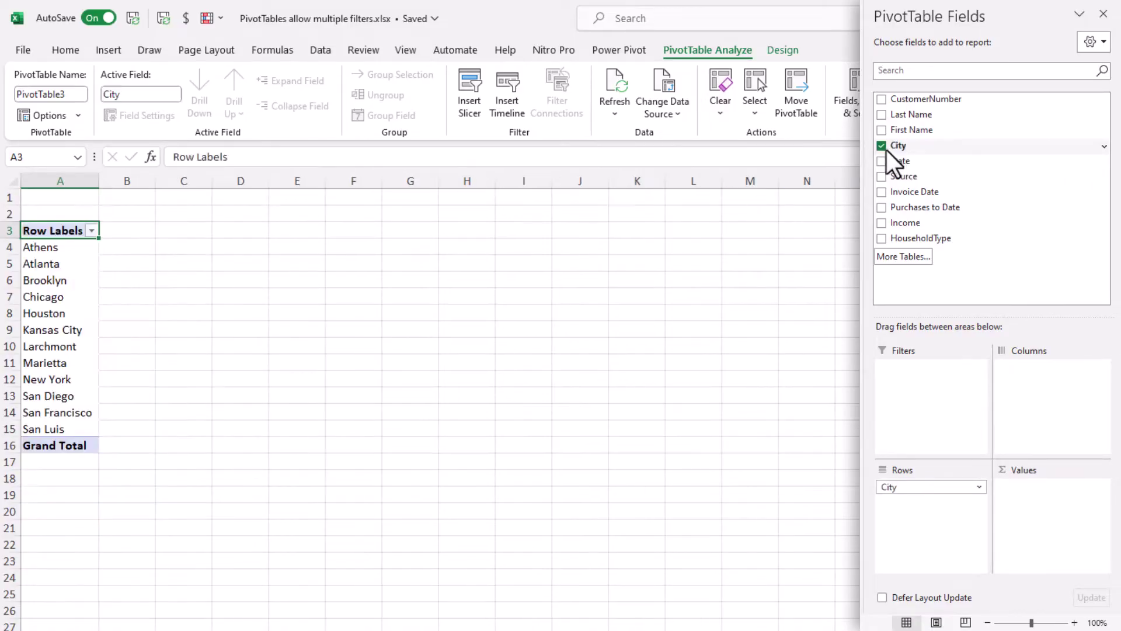
left_click(880, 207)
scroll(618, 377, "up", 5, "ctrl")
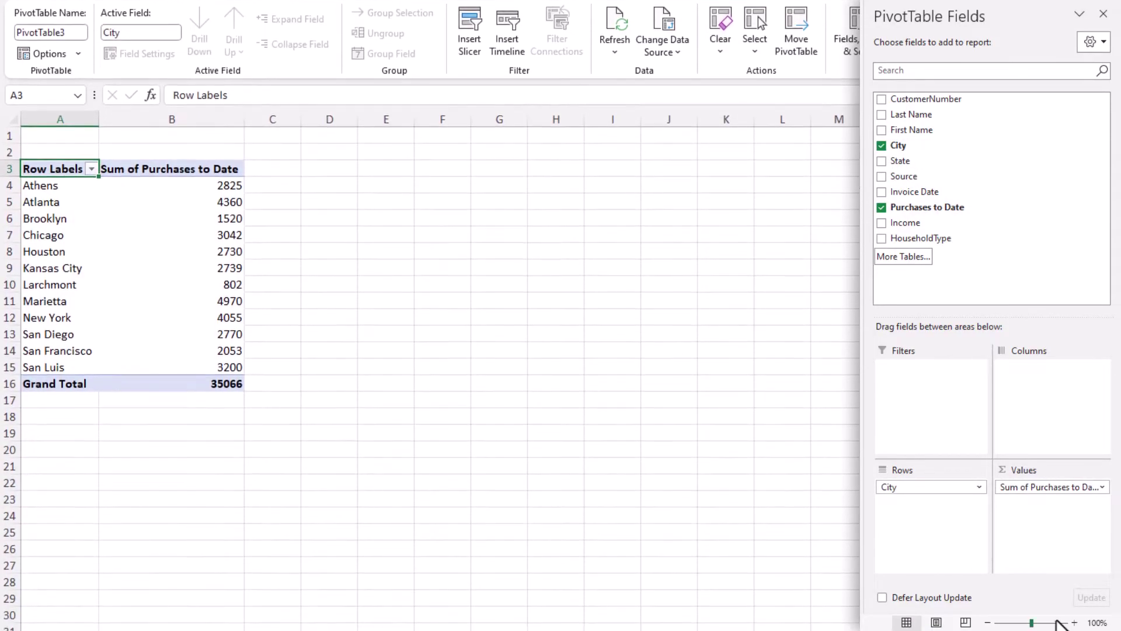
- Insert two blank columns before A:B so the pivot starts in column C
left_click_drag(82, 123, 230, 121)
right_click(243, 119)
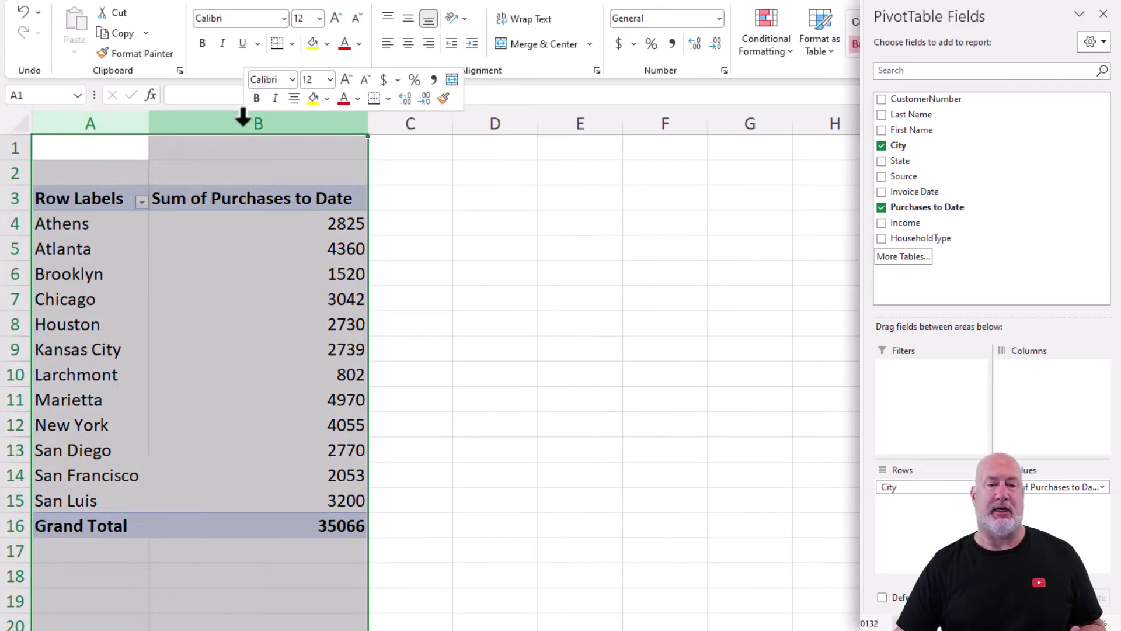
left_click(286, 277)
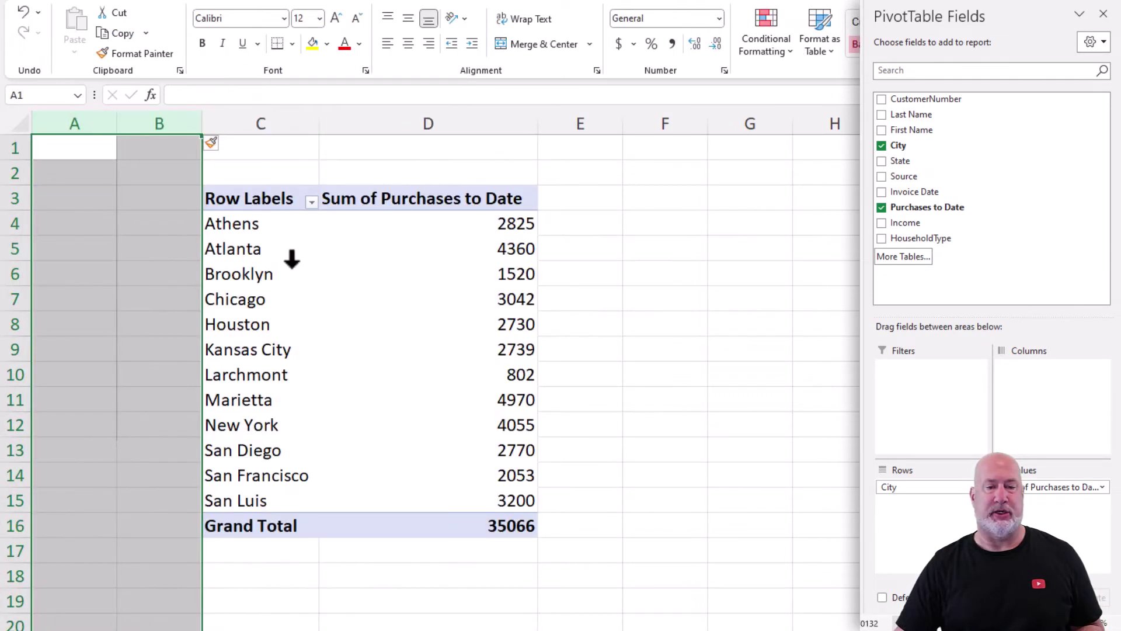
left_click(245, 223)
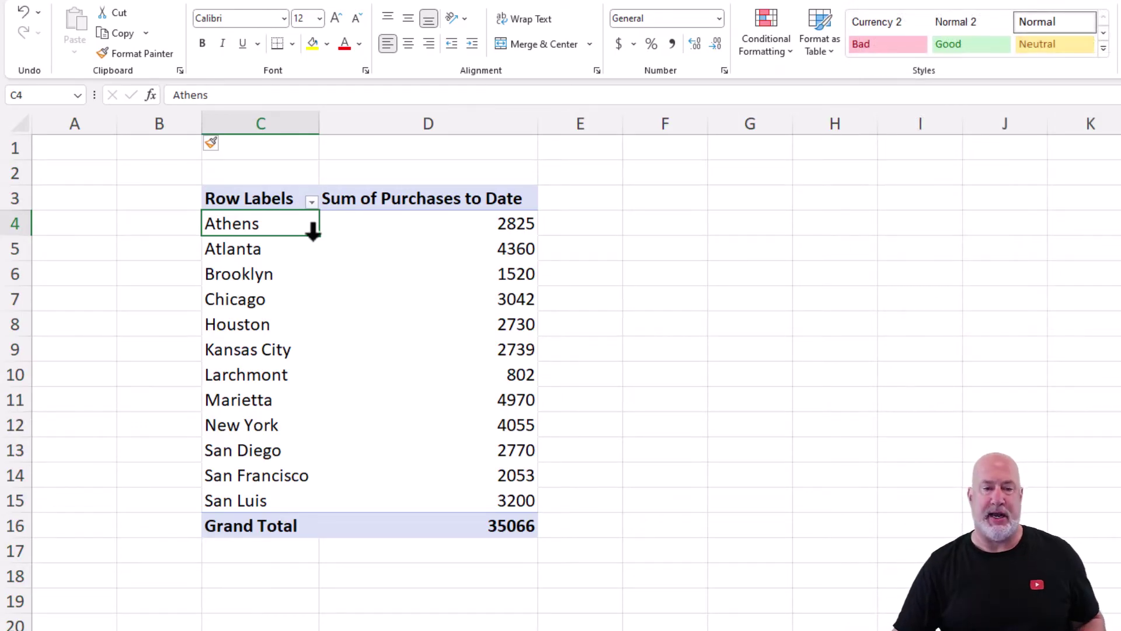
- Apply a City label filter 'contains san', leaving San Diego, San Francisco and San Luis
left_click(311, 203)
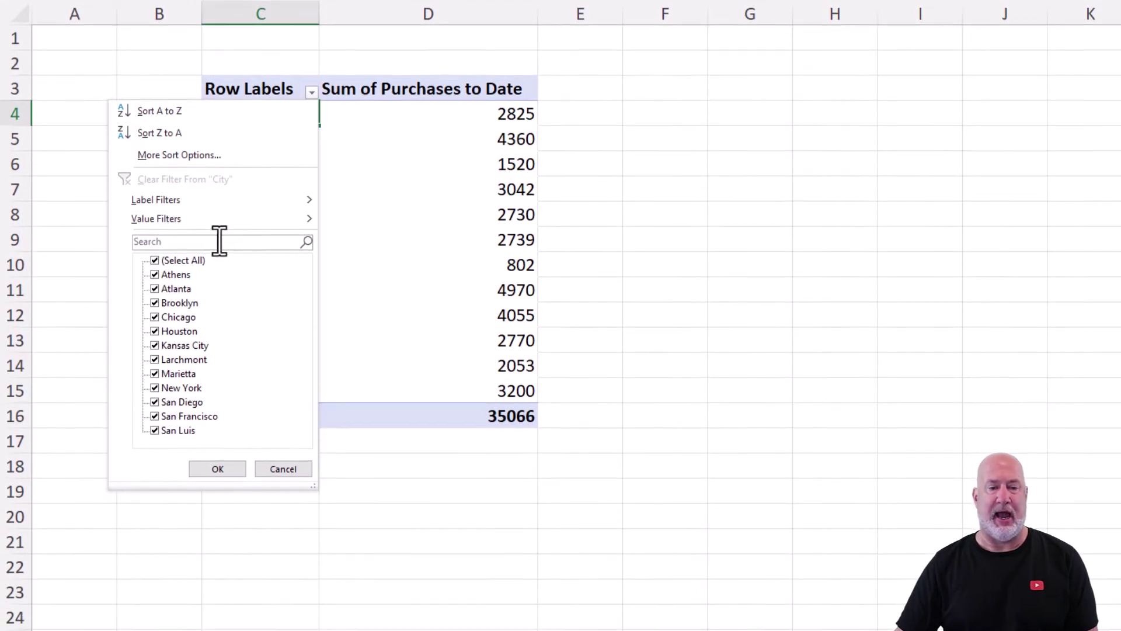
left_click(219, 241)
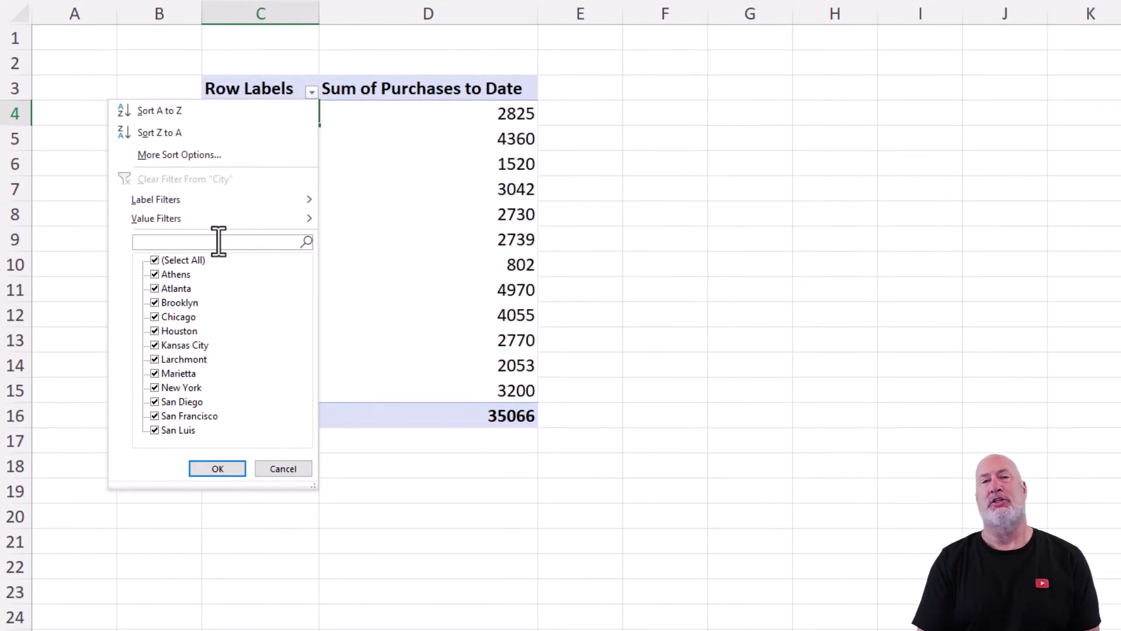
type("san")
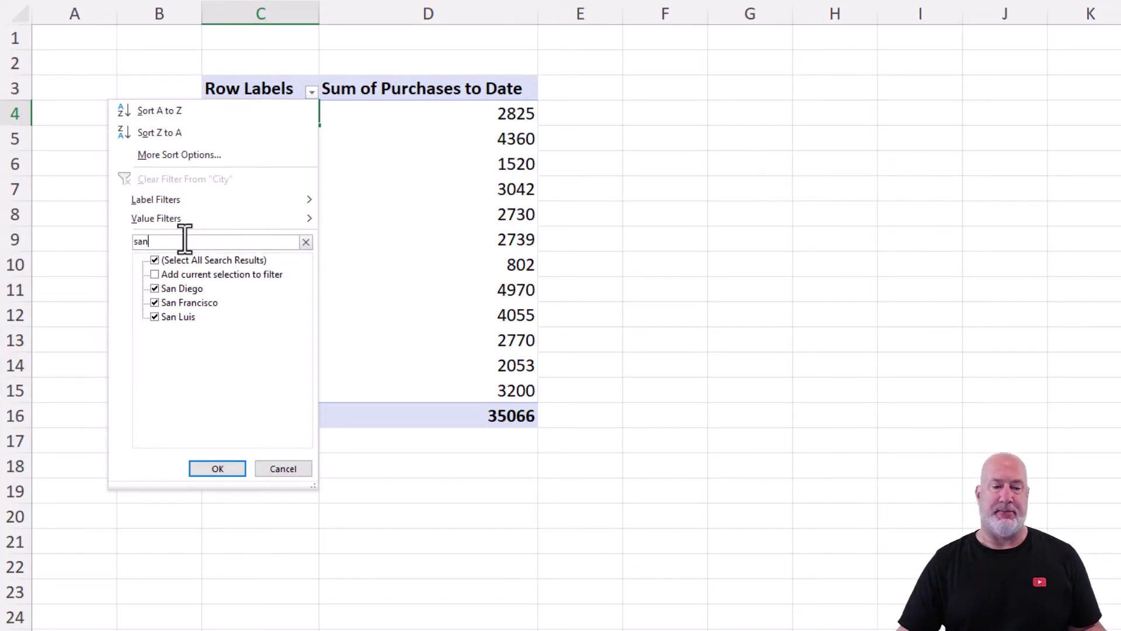
left_click_drag(184, 240, 117, 241)
key("BackSpace")
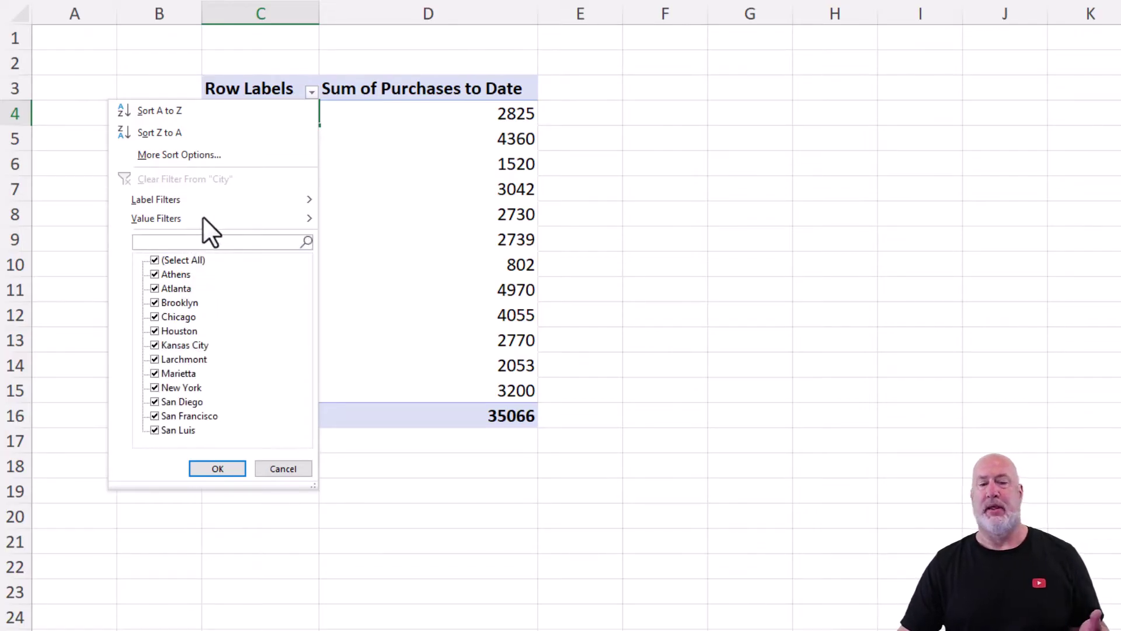
mouse_move(197, 202)
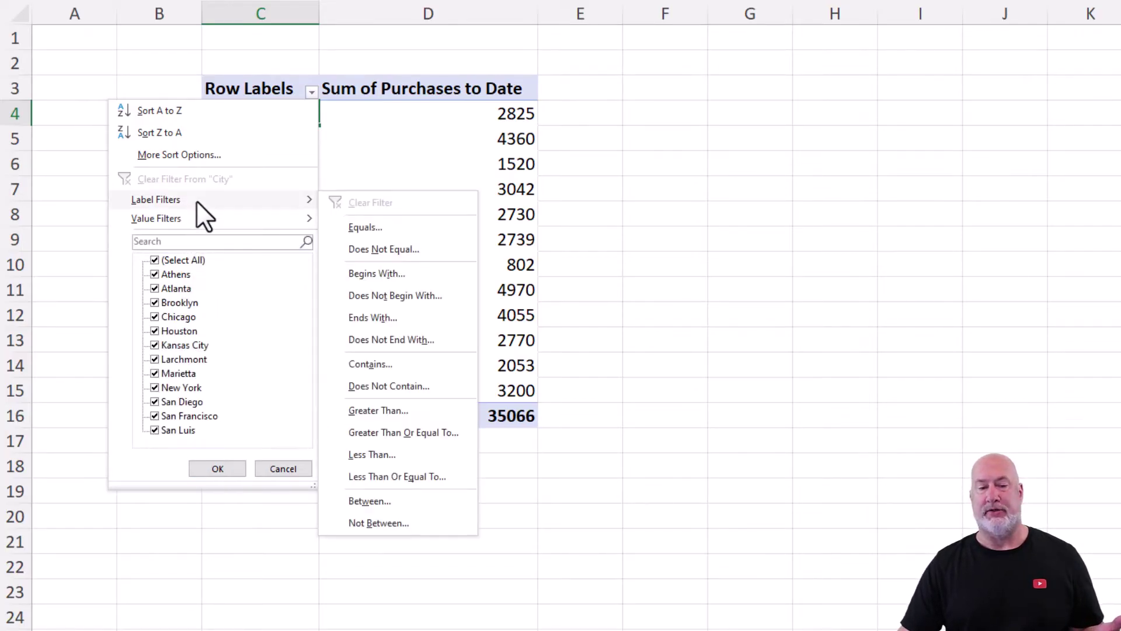
left_click(382, 366)
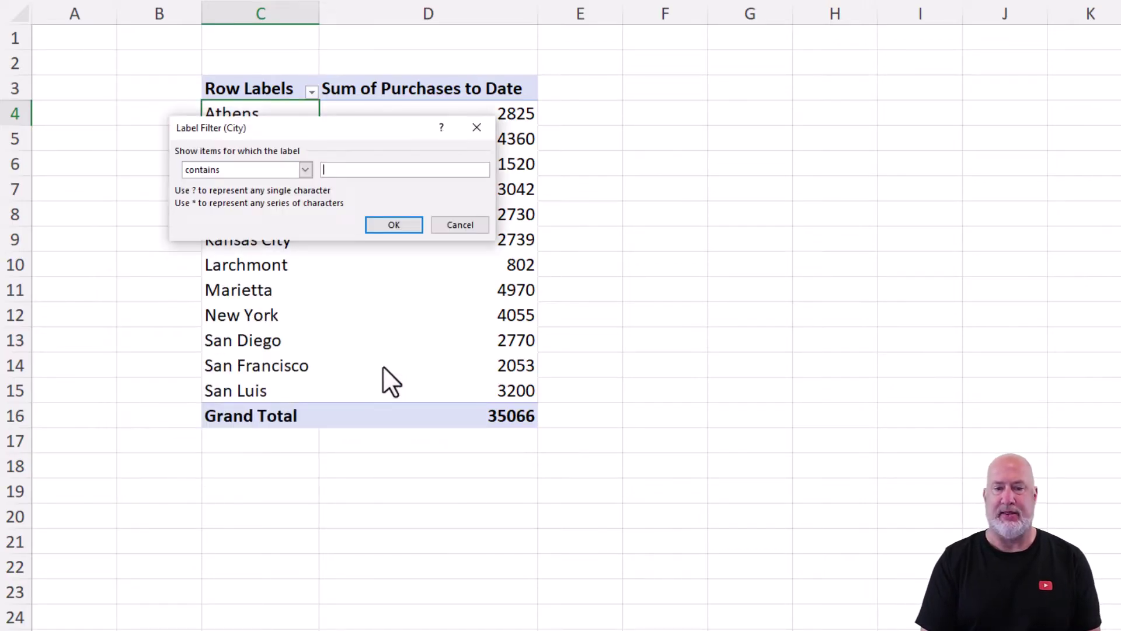
type("san")
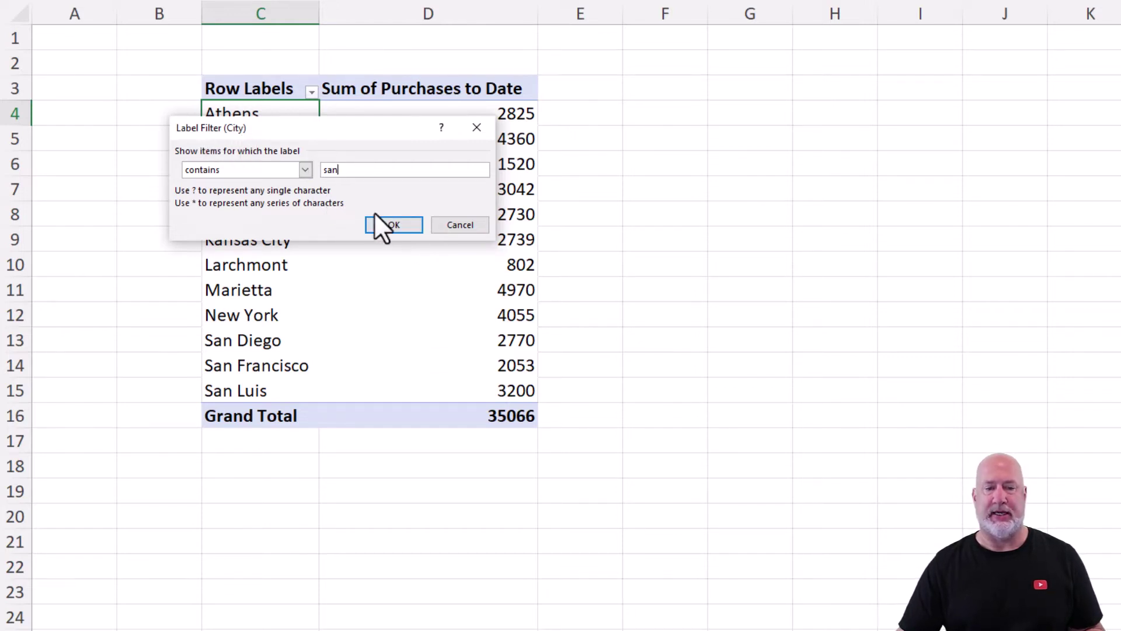
left_click(388, 226)
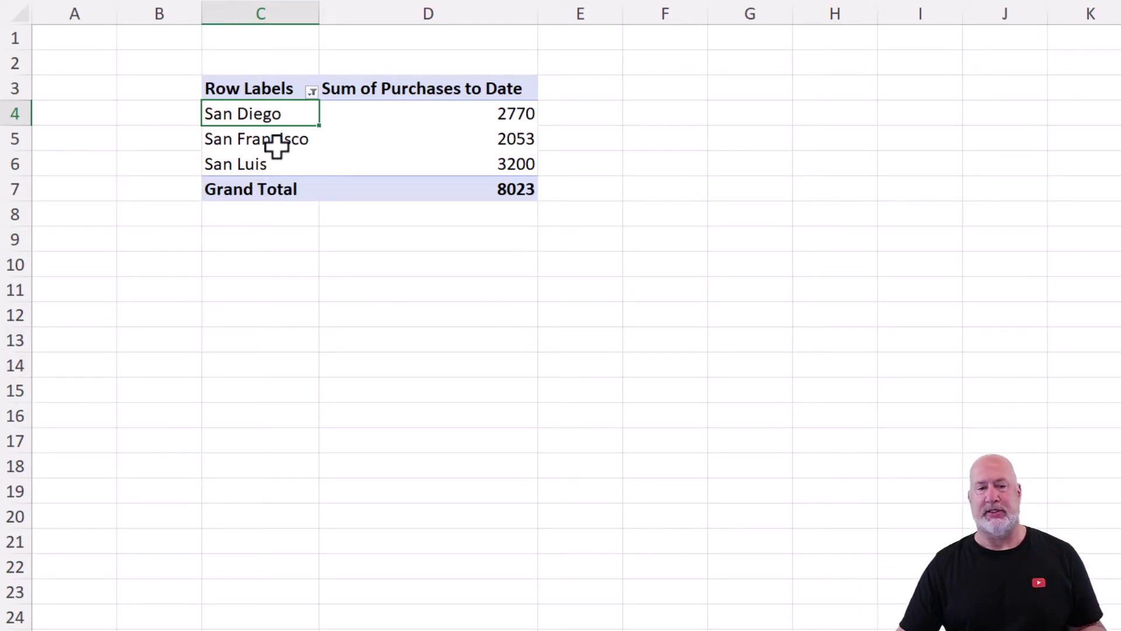
- Review the filtered pivot: San Diego 2770, San Francisco 2053, San Luis 3200, total 8023
mouse_move(428, 136)
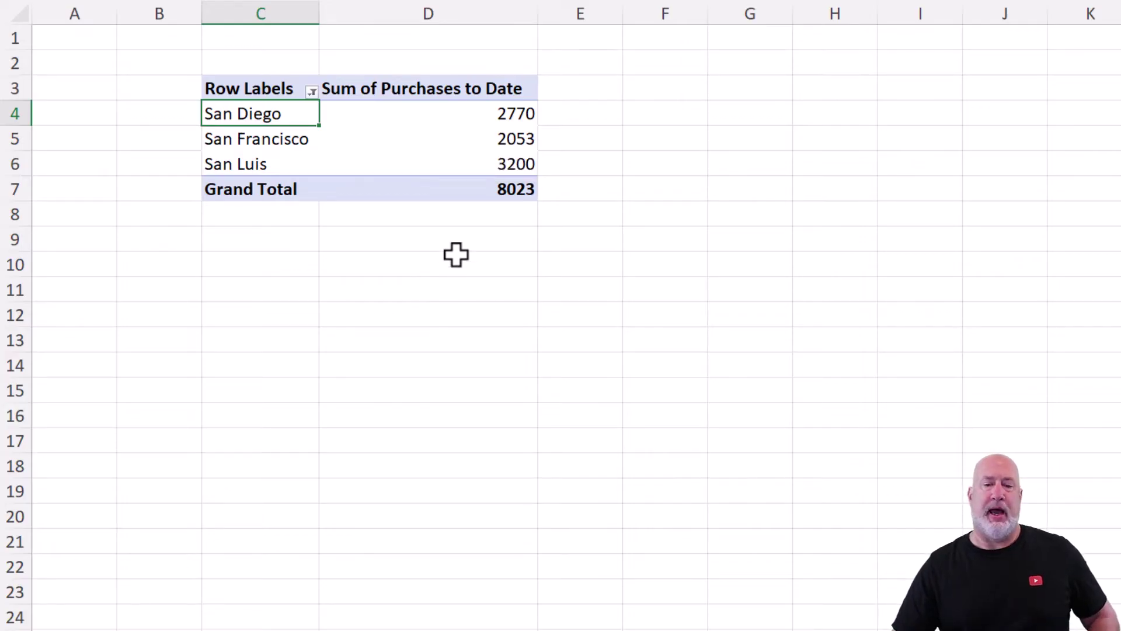
mouse_move(477, 164)
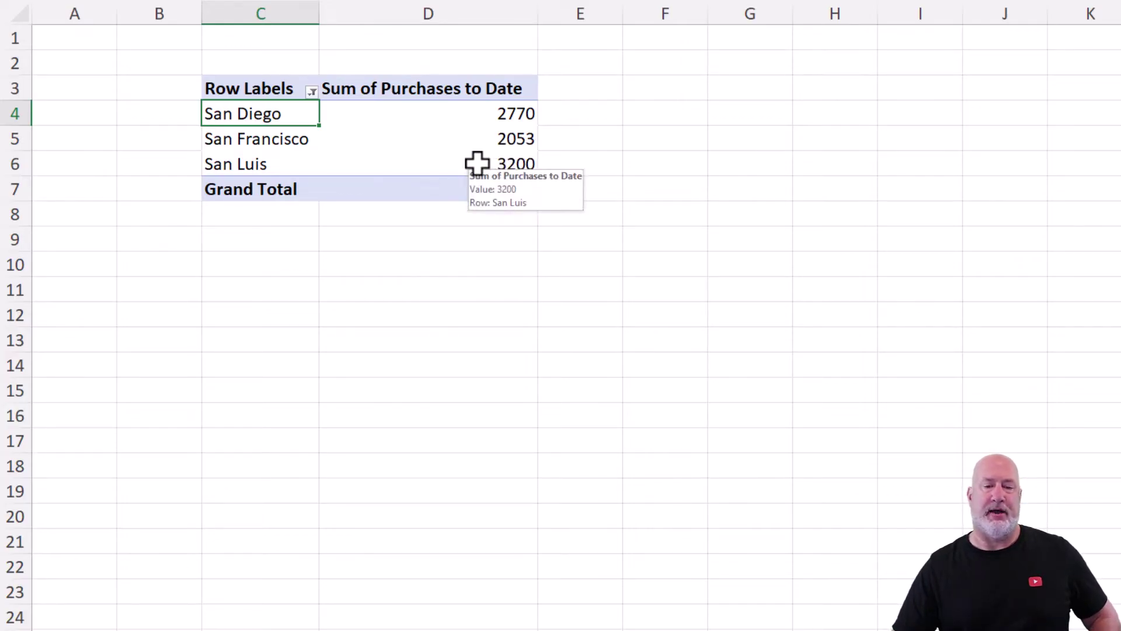
- Replace the label filter with a value filter: Sum of Purchases to Date greater than 3000
left_click(311, 91)
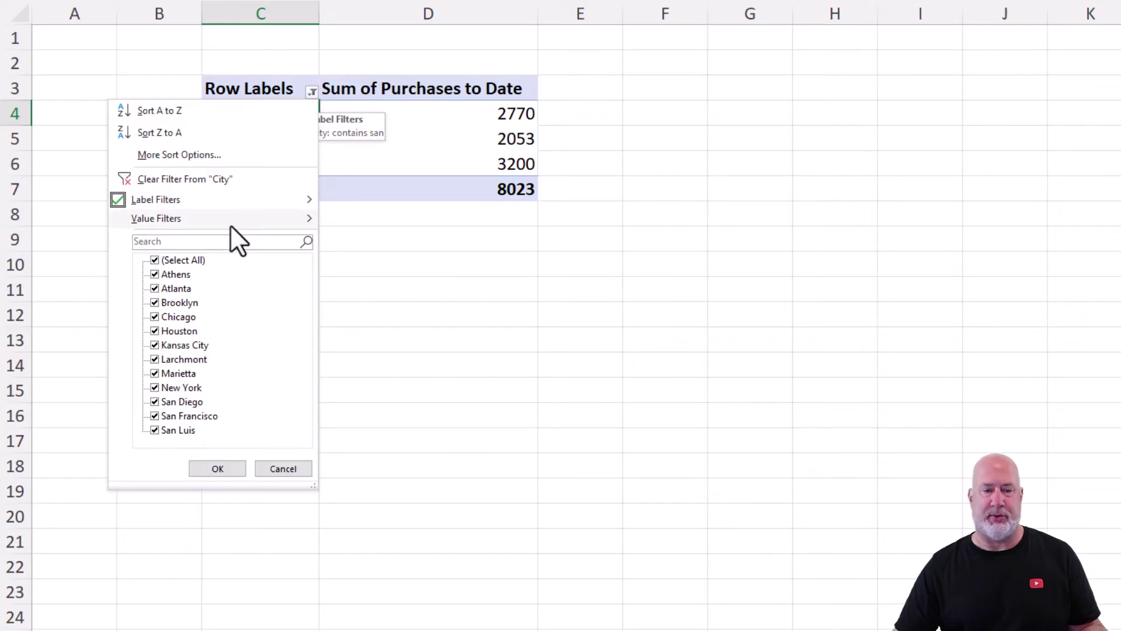
mouse_move(229, 225)
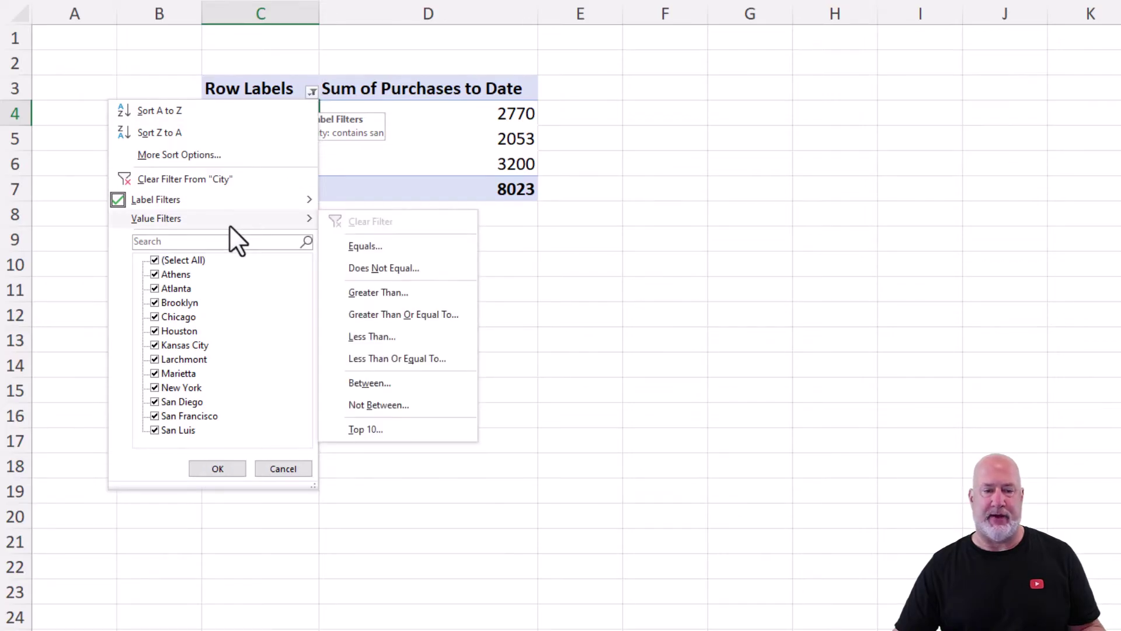
left_click(392, 292)
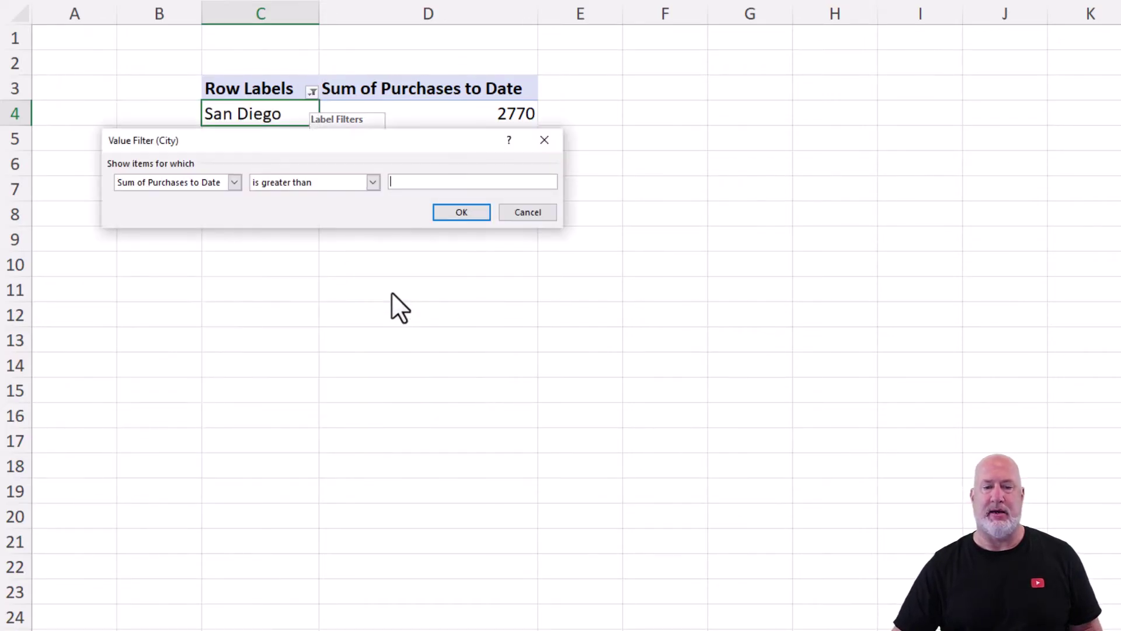
type("3000")
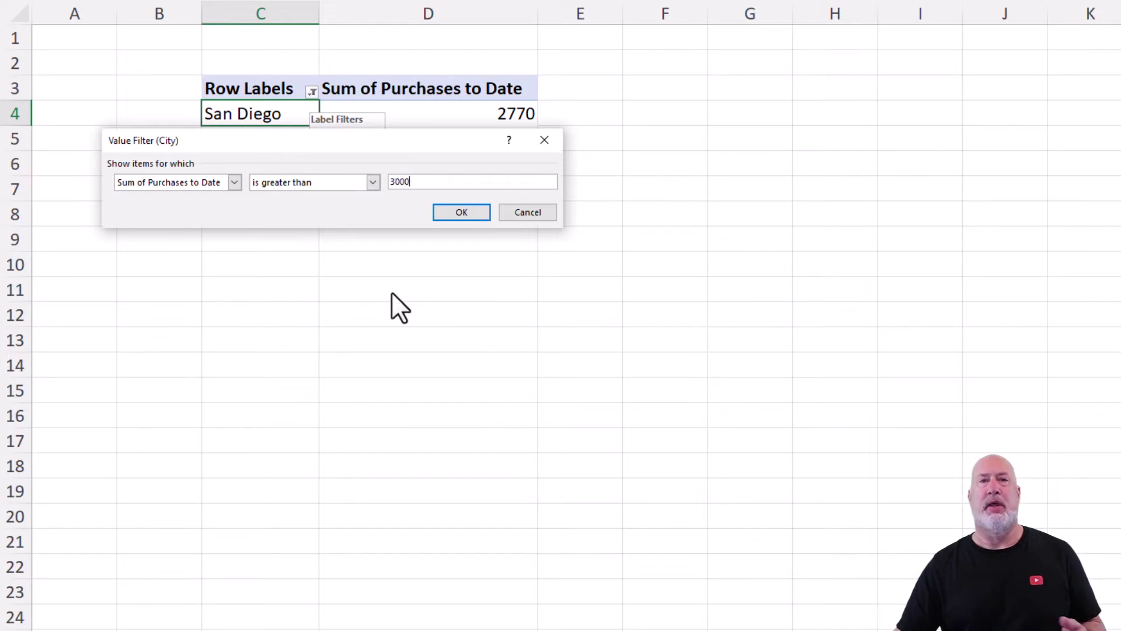
left_click(461, 214)
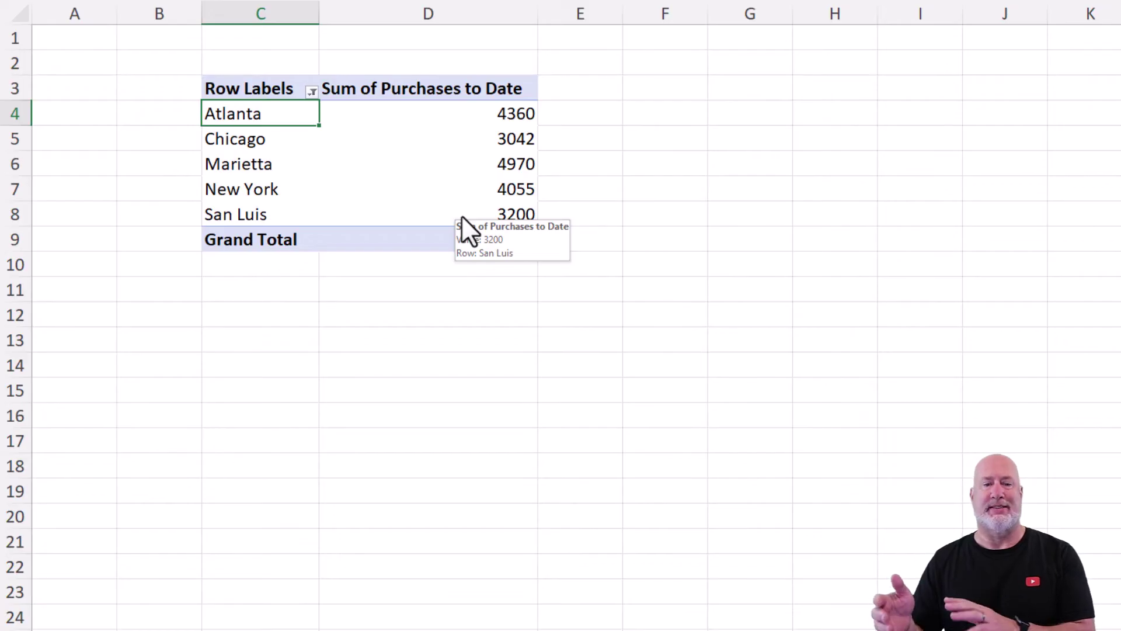
left_click(312, 90)
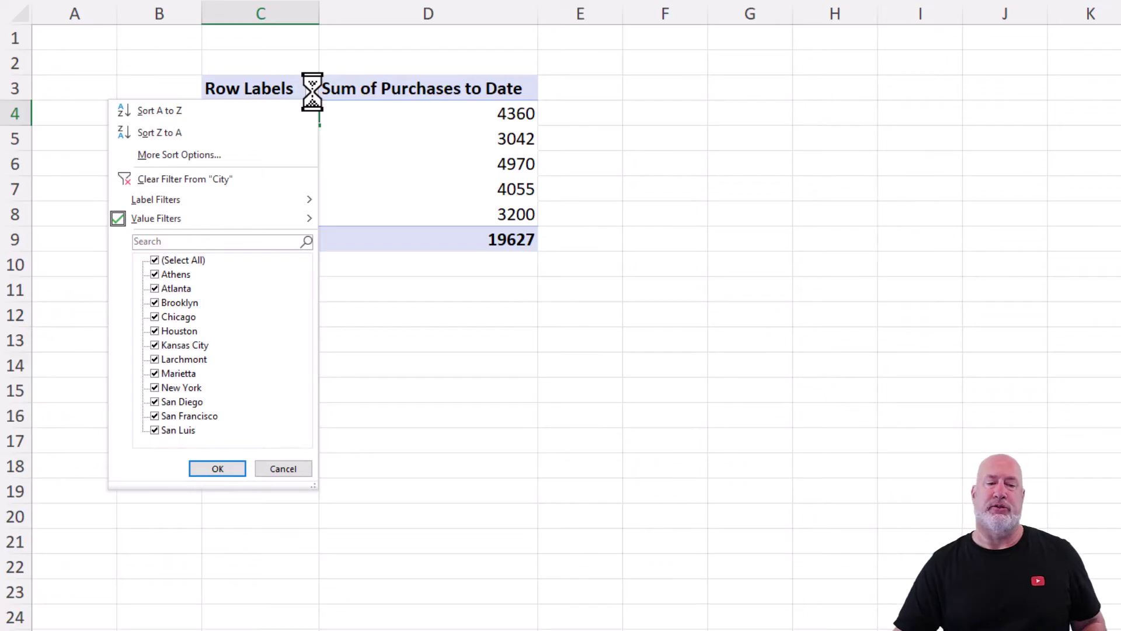
left_click(338, 108)
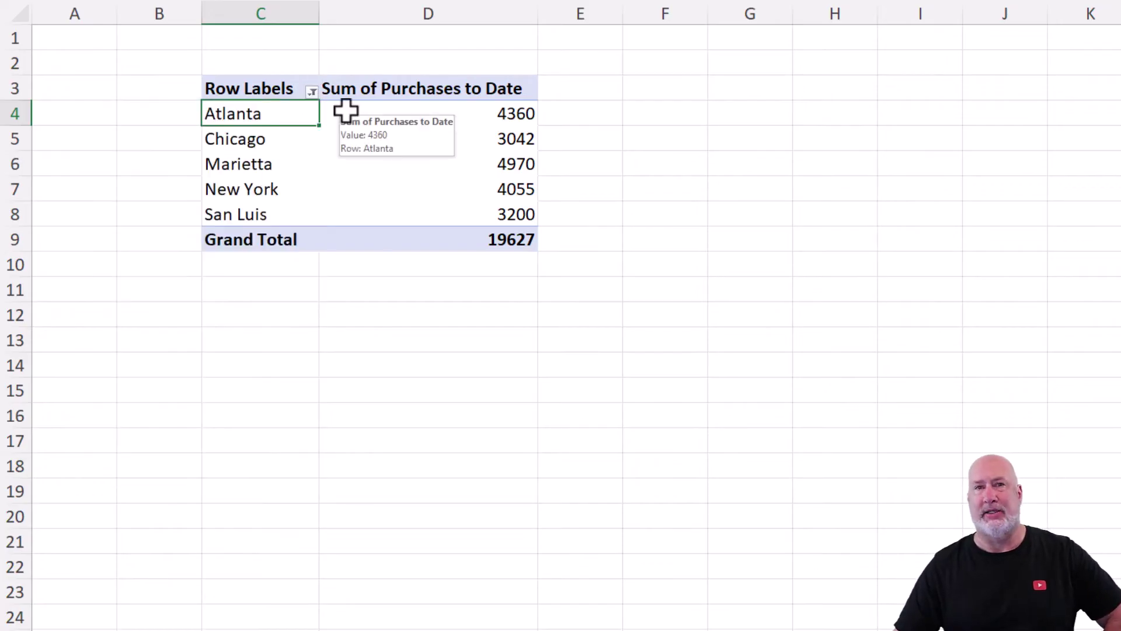
- Turn on 'Allow multiple filters per field' in PivotTable3's Totals & Filters options
right_click(345, 111)
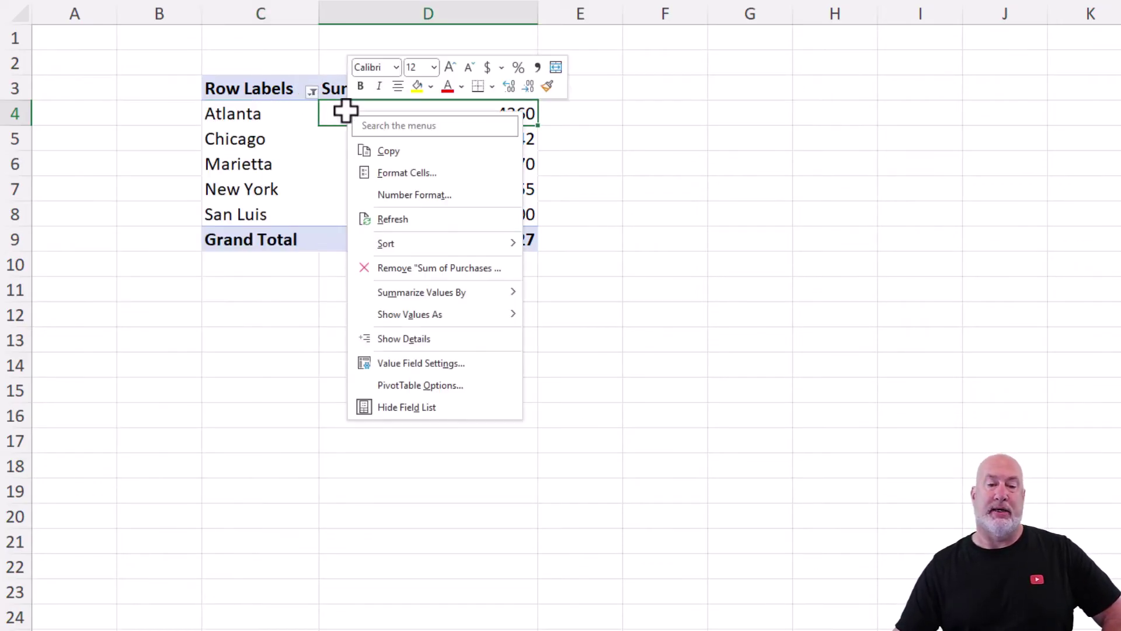
left_click(430, 387)
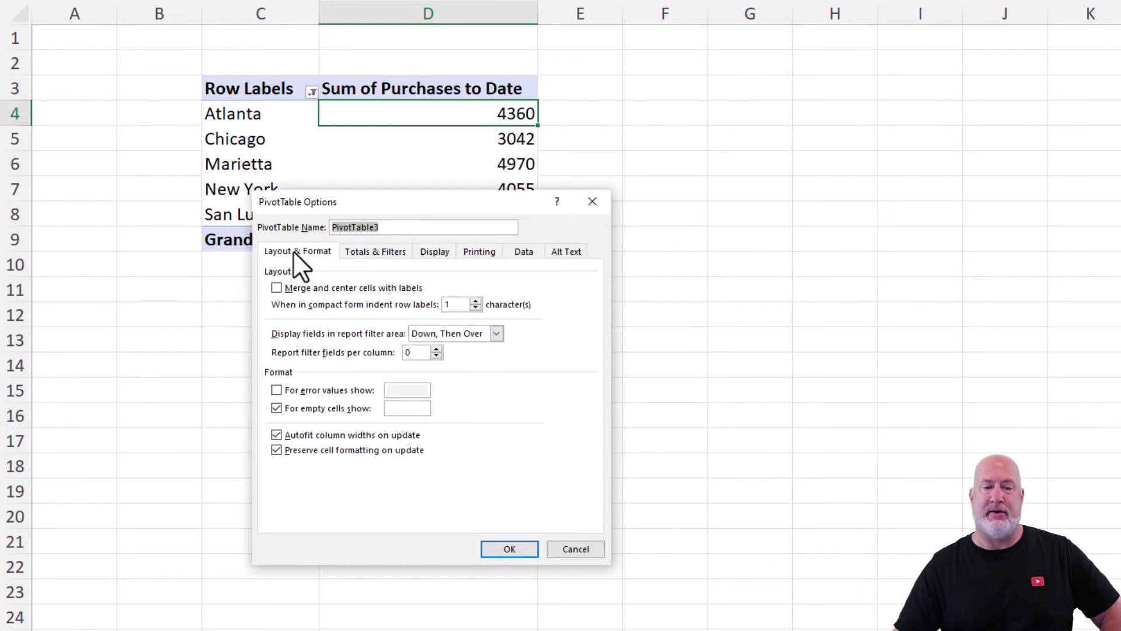
left_click(375, 252)
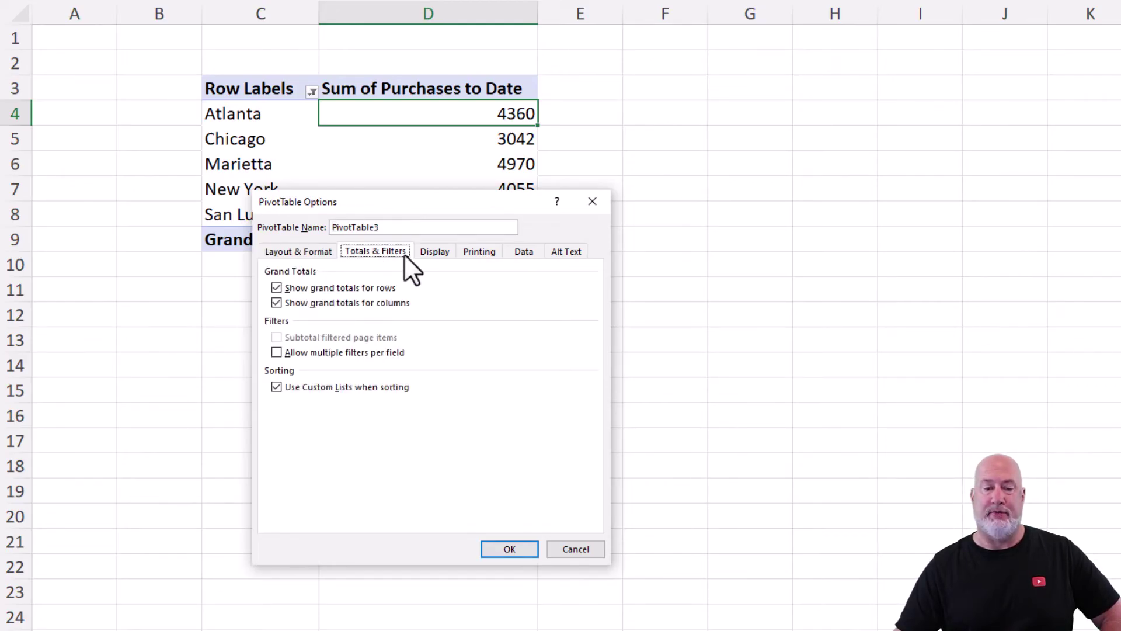
left_click(278, 352)
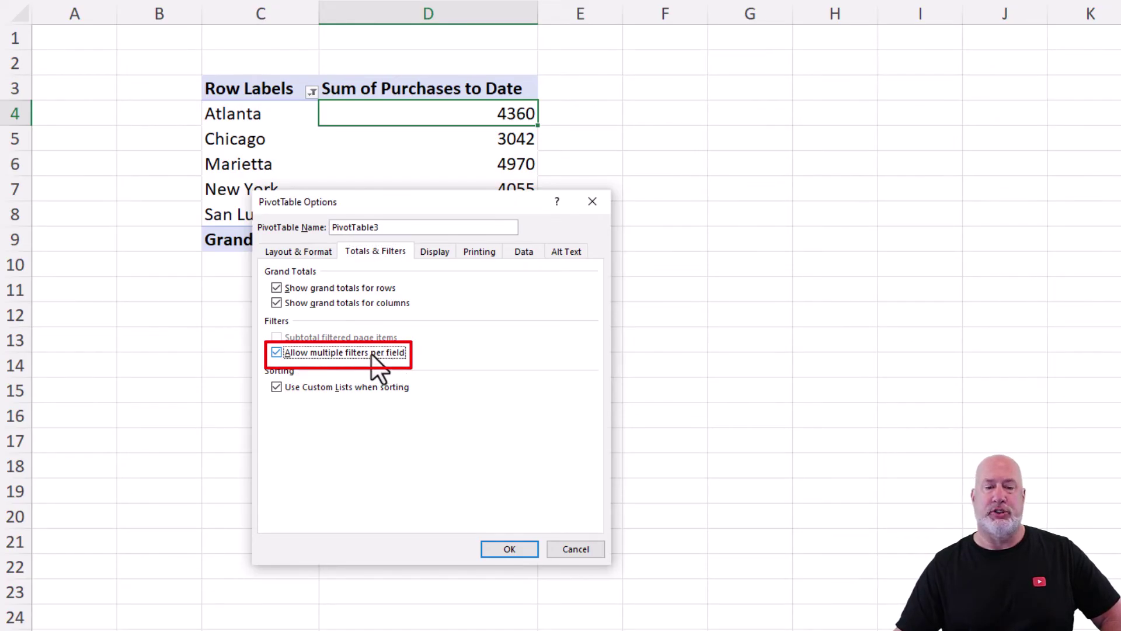
left_click(502, 549)
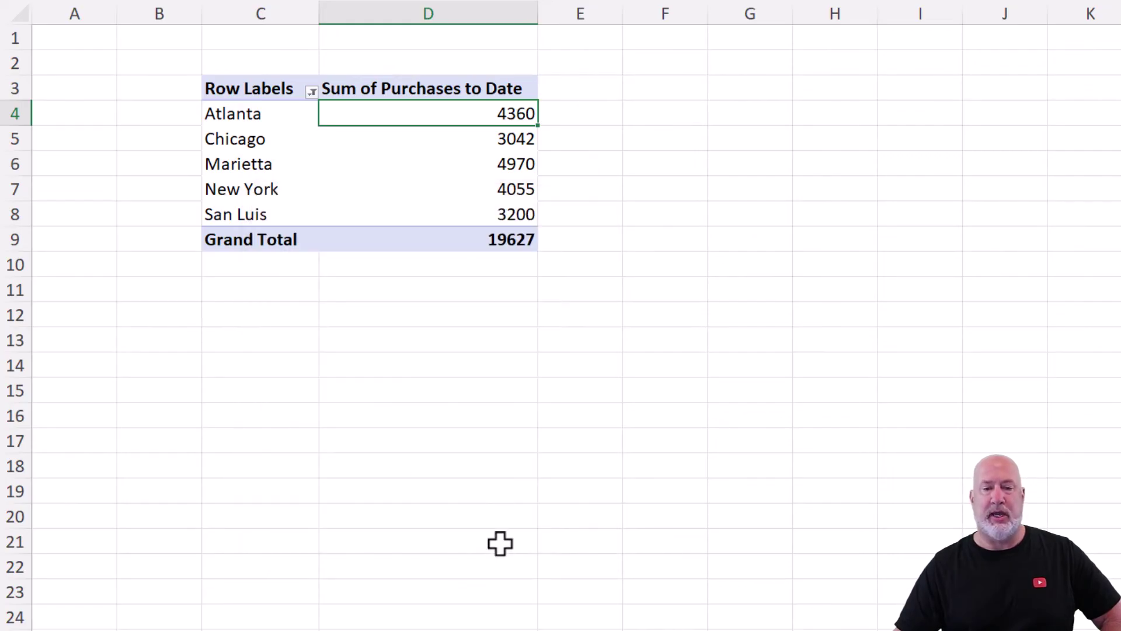
- Apply a City label filter 'contains san' while keeping the over-3000 value filter
left_click(311, 92)
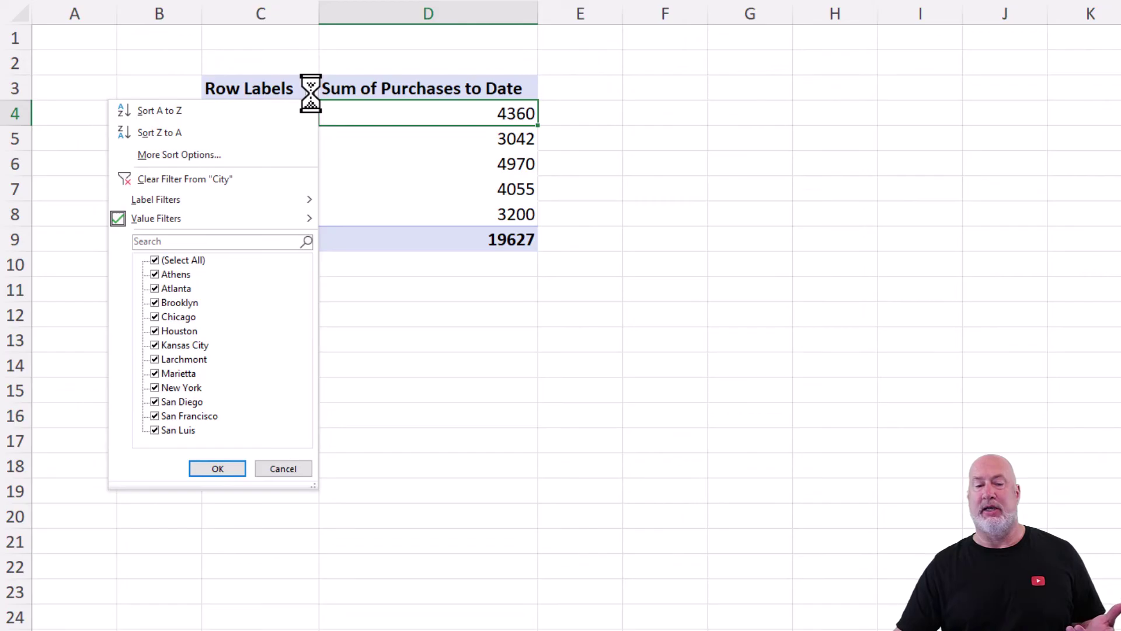
mouse_move(209, 198)
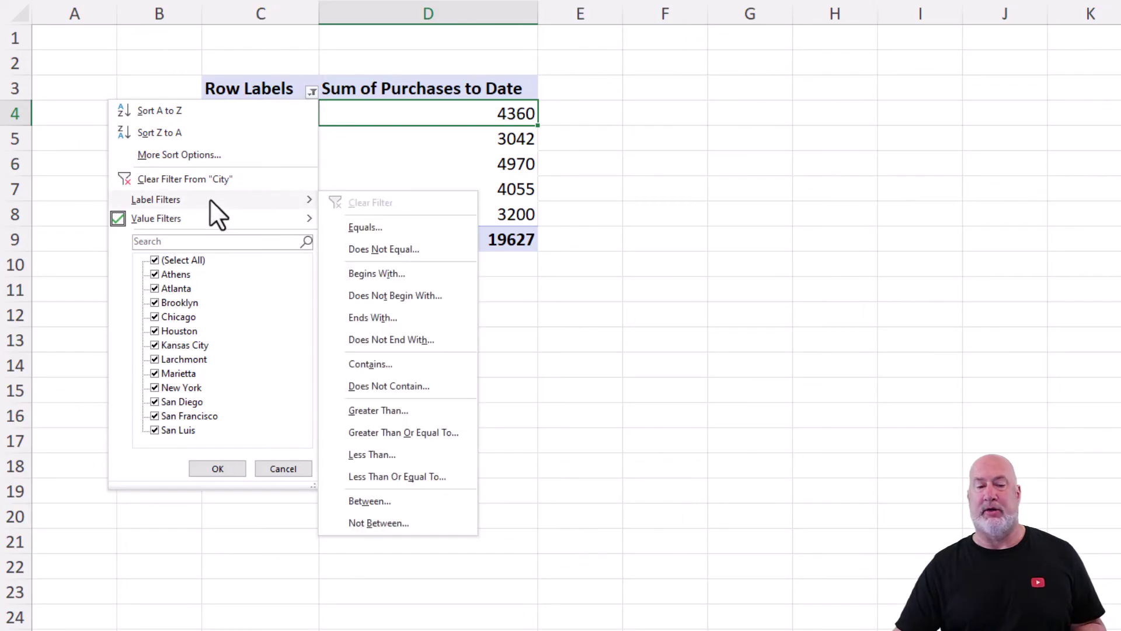
left_click(387, 368)
type("san")
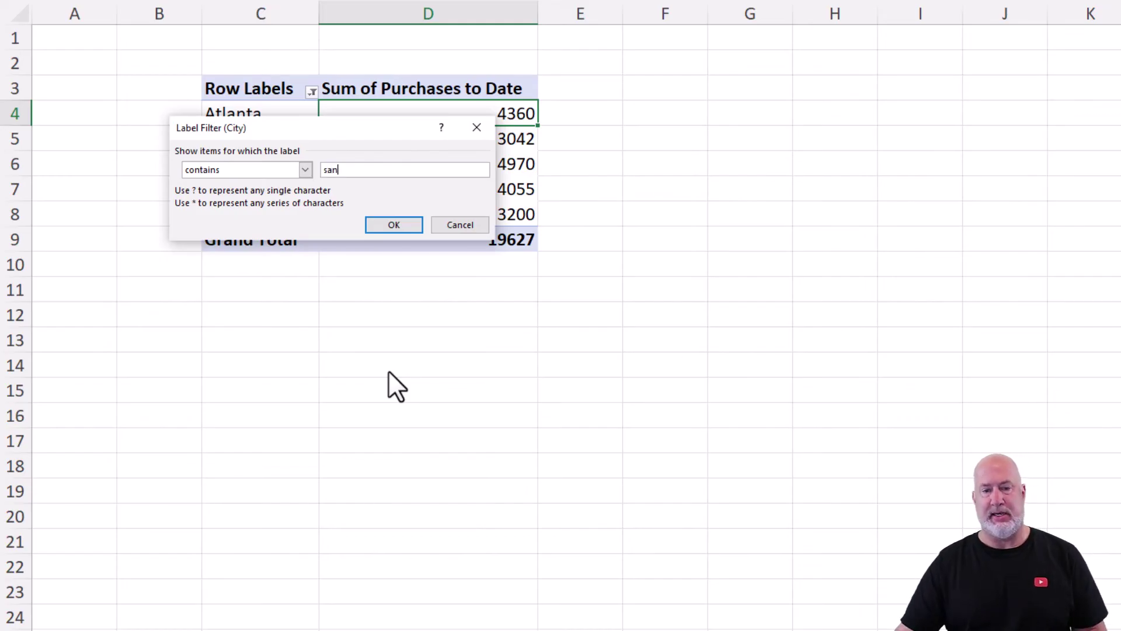
left_click(400, 228)
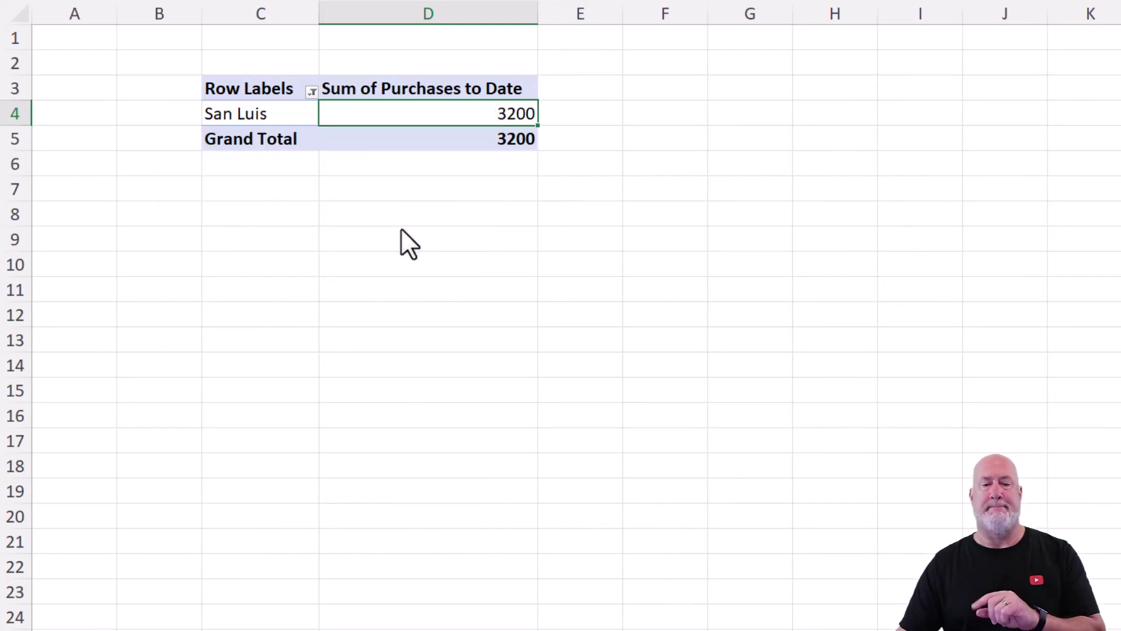
- Open the Row Labels filter menu to confirm Label Filters and Value Filters are both active
left_click(311, 92)
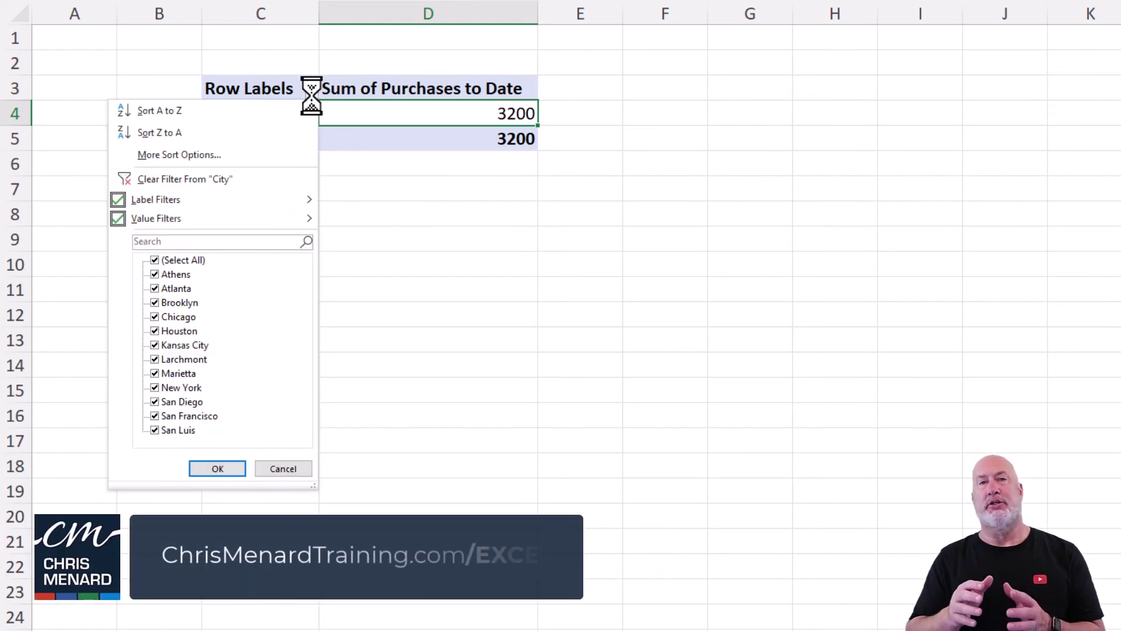